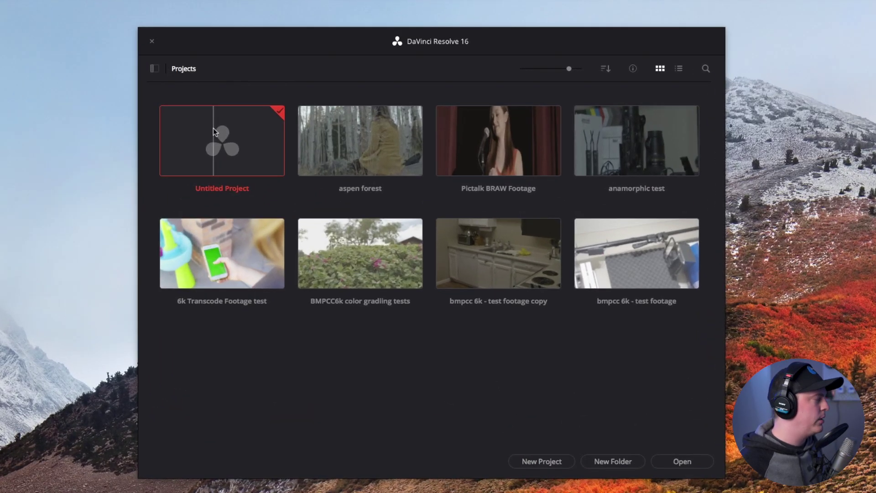
Import aspen forest BRAW clips C085, C086 and C089 into the Media Pool, matching the project frame rate
double_click(213, 127)
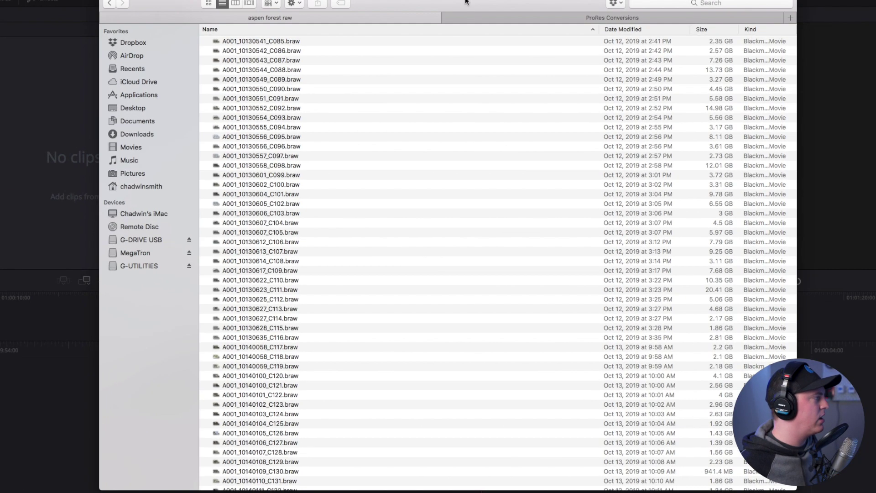
left_click(283, 44)
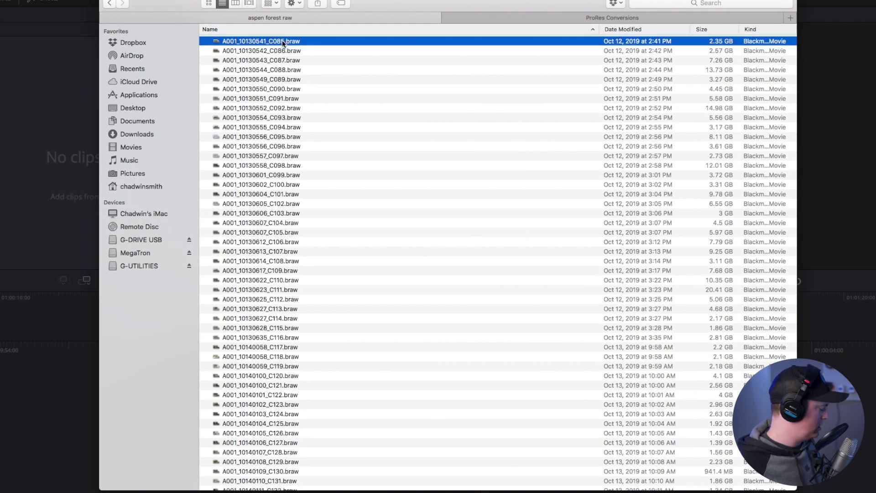
left_click(279, 52, "shift")
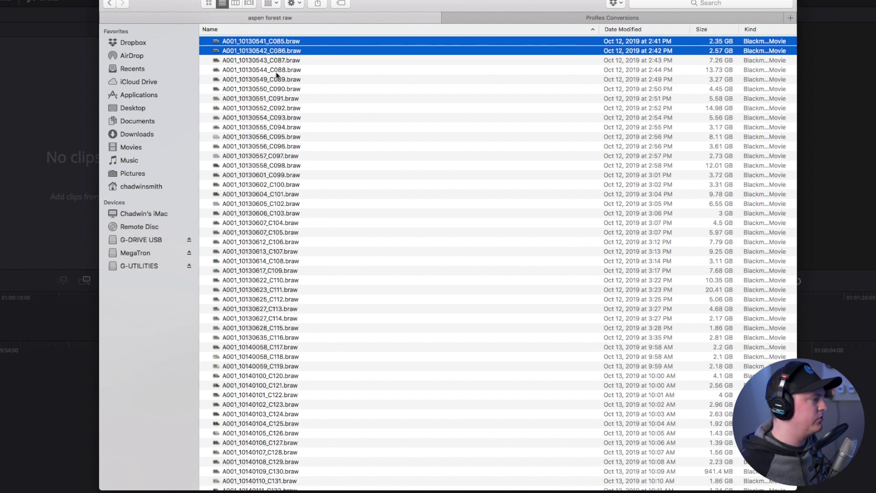
left_click(275, 80, "super")
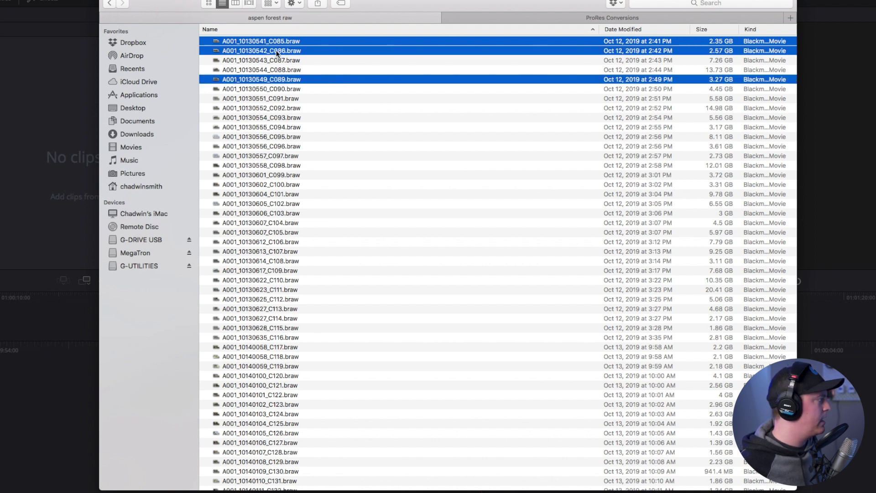
left_click_drag(272, 45, 43, 125)
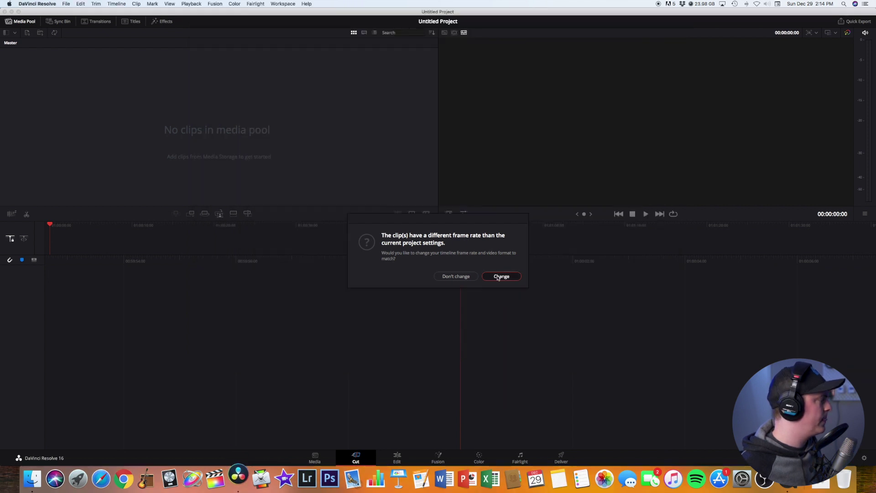
left_click(502, 277)
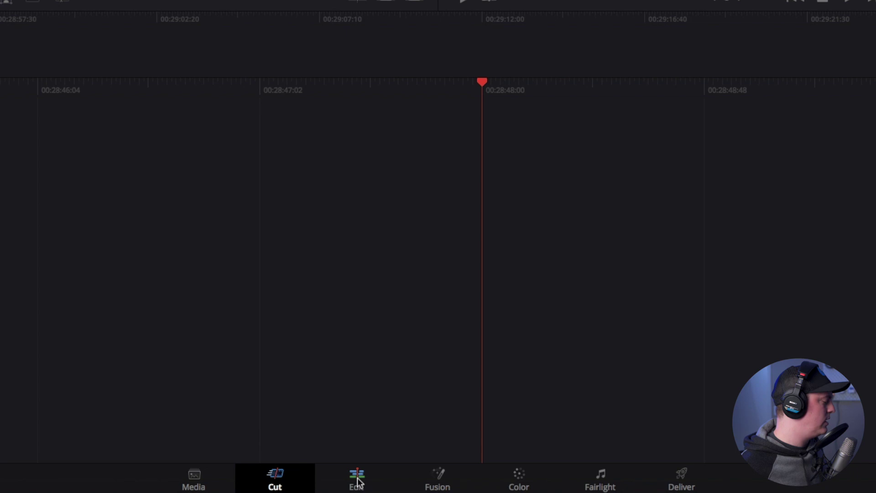
On the Edit page, select all three clips in the Media Pool
left_click(358, 481)
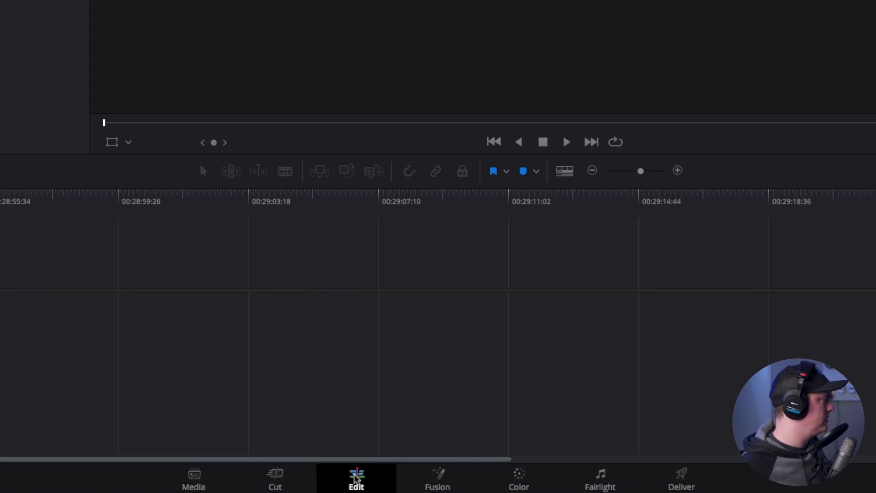
left_click_drag(243, 114, 84, 373)
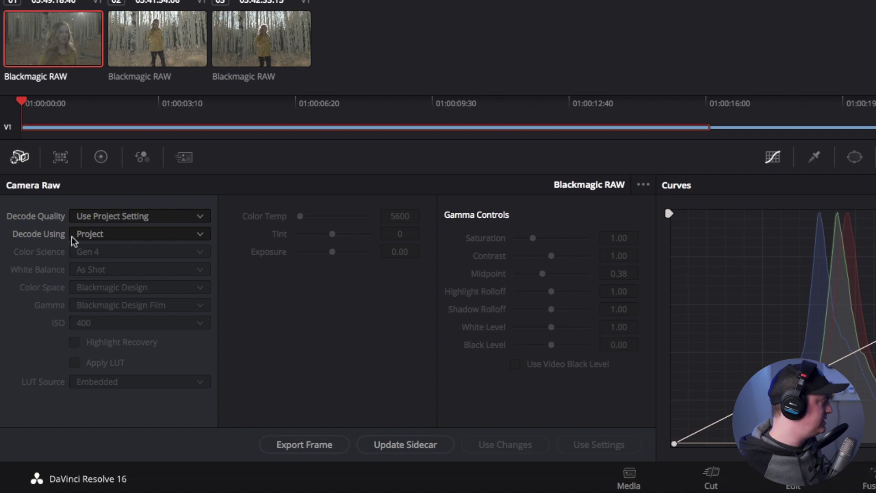
Set the first clip's Camera Raw Decode Using option to Clip
left_click(109, 237)
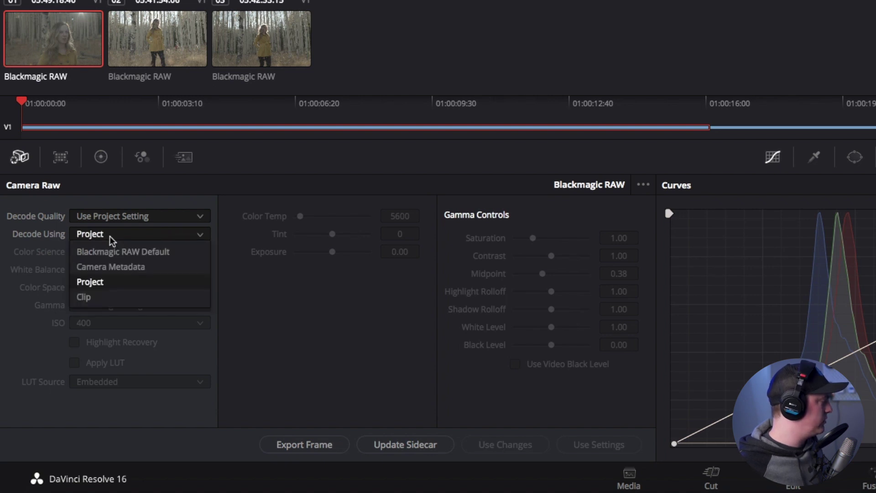
left_click(115, 297)
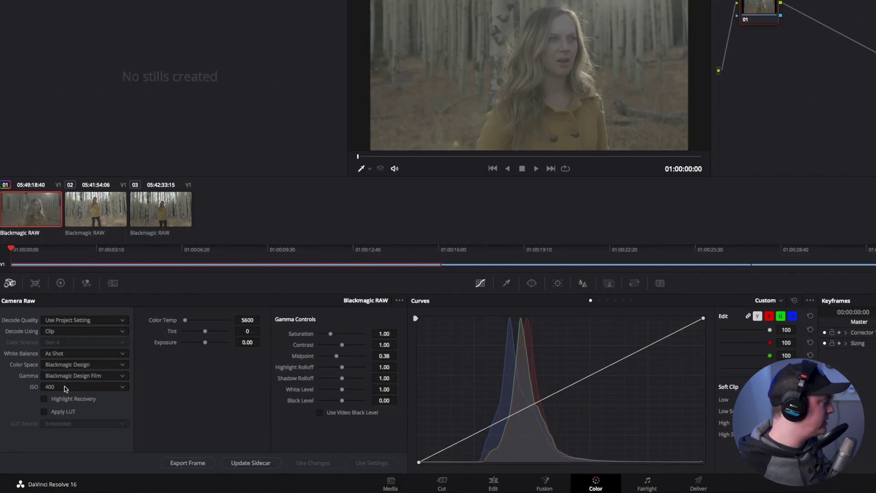
Set the clip's raw ISO to 640 and Color Temp to 6000
left_click(65, 387)
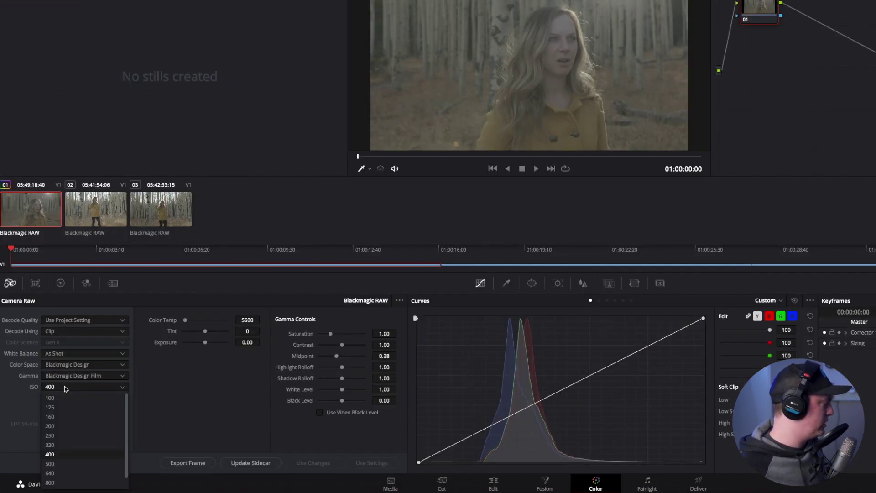
left_click(63, 471)
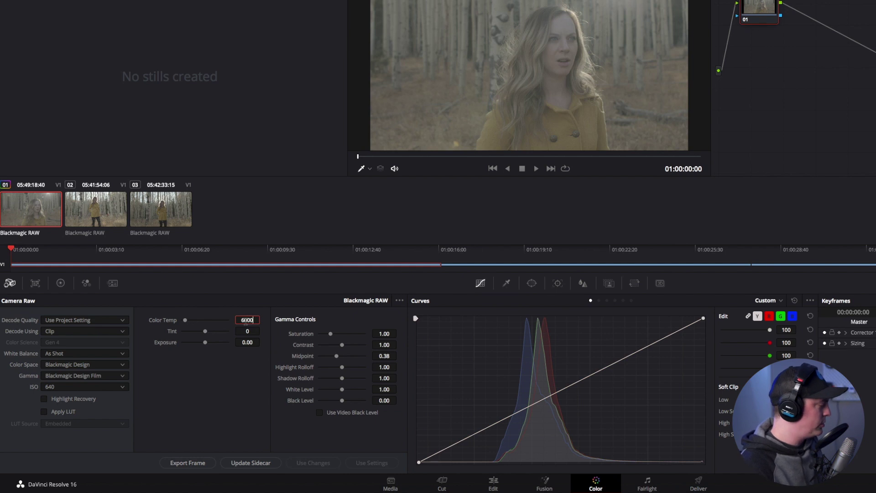
key("Return")
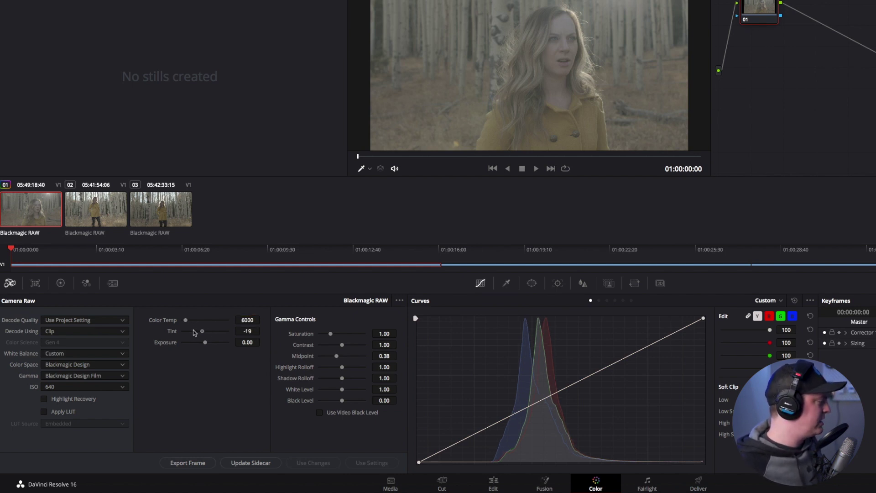
Test the Tint and Exposure sliders, try exposure 1.31, then reset exposure to 0
scroll(174, 336, "down", 2)
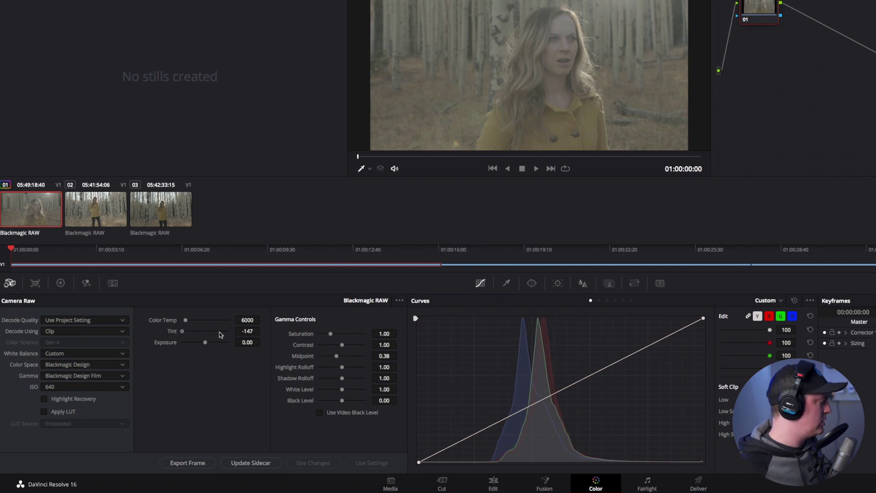
left_click_drag(219, 332, 236, 335)
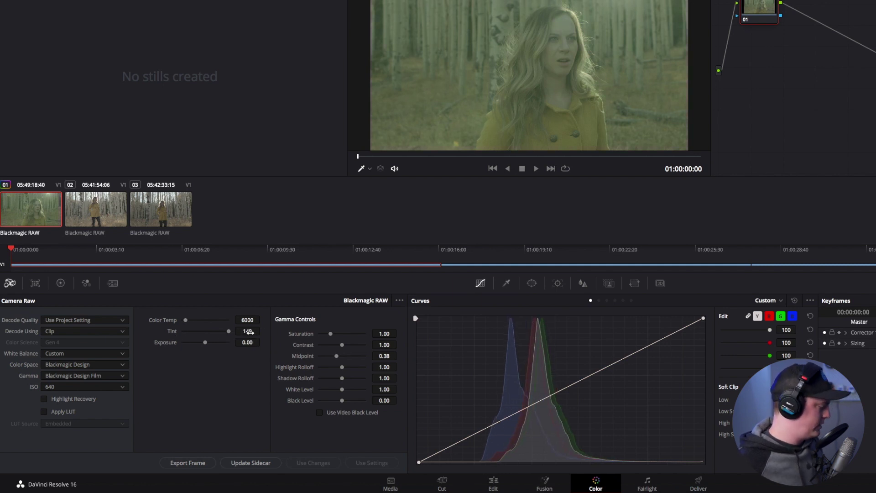
left_click_drag(250, 332, 249, 332)
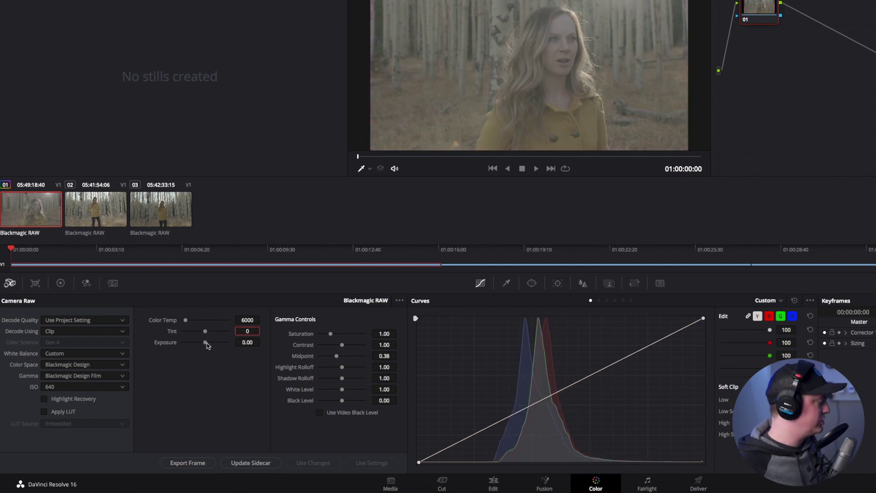
left_click_drag(206, 342, 221, 344)
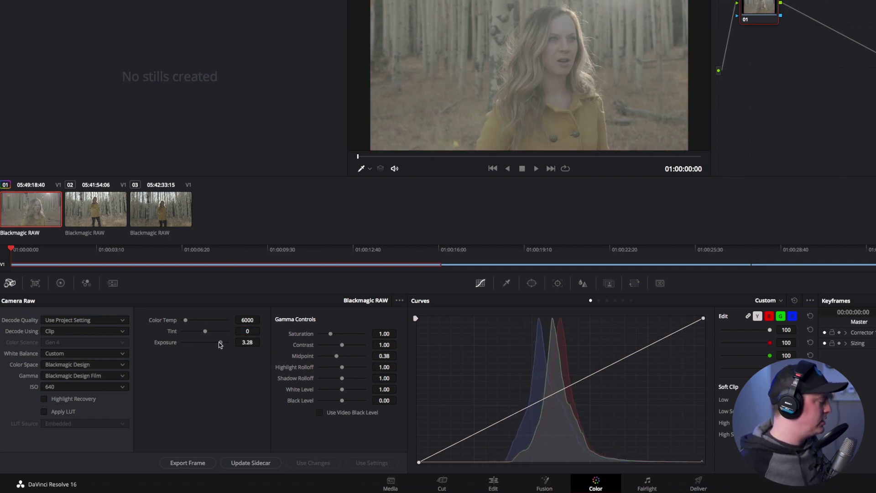
double_click(247, 342)
type("1.31")
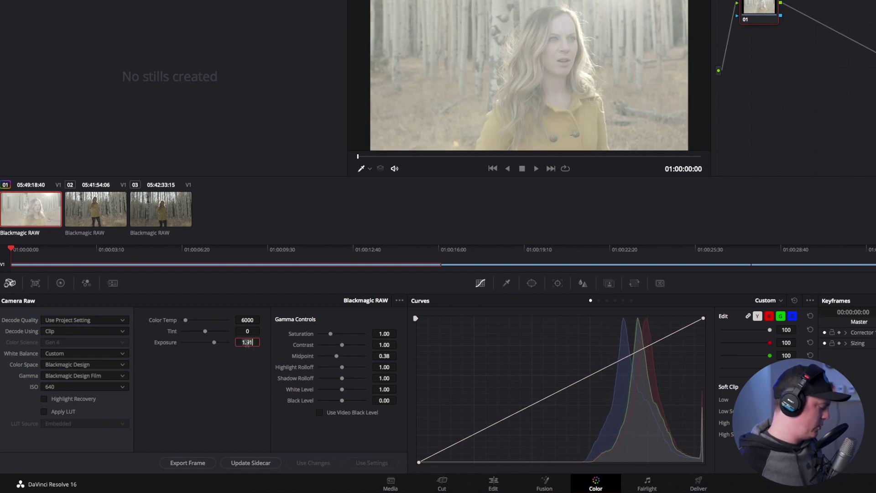
key("Return")
type("0")
key("Return")
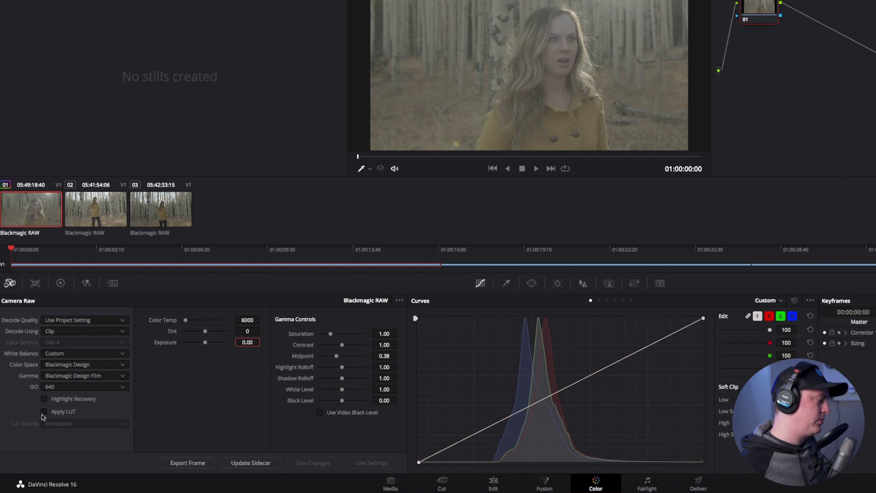
Add lower and upper points on the luma curve and nudge the upper point slightly
left_click(509, 416)
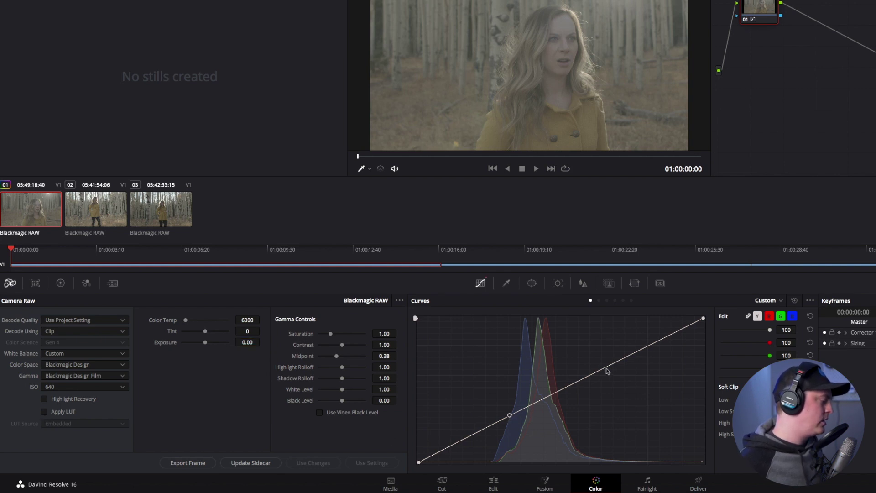
left_click(605, 369)
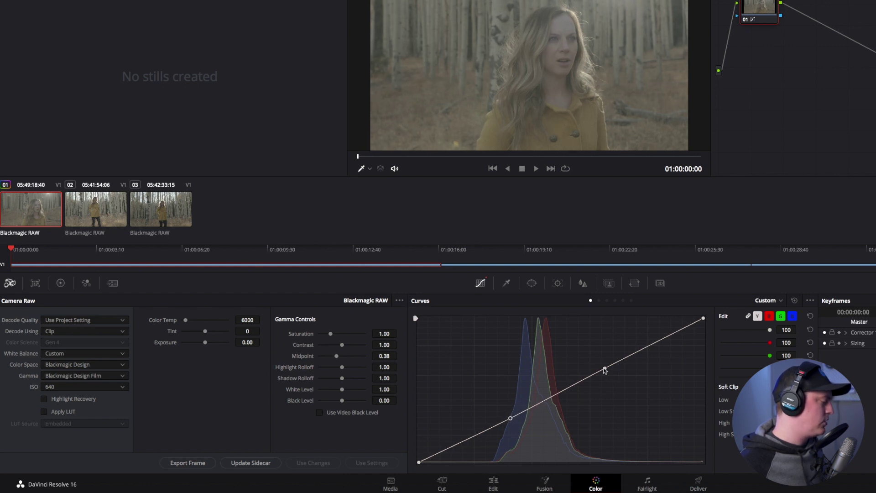
left_click_drag(605, 370, 601, 370)
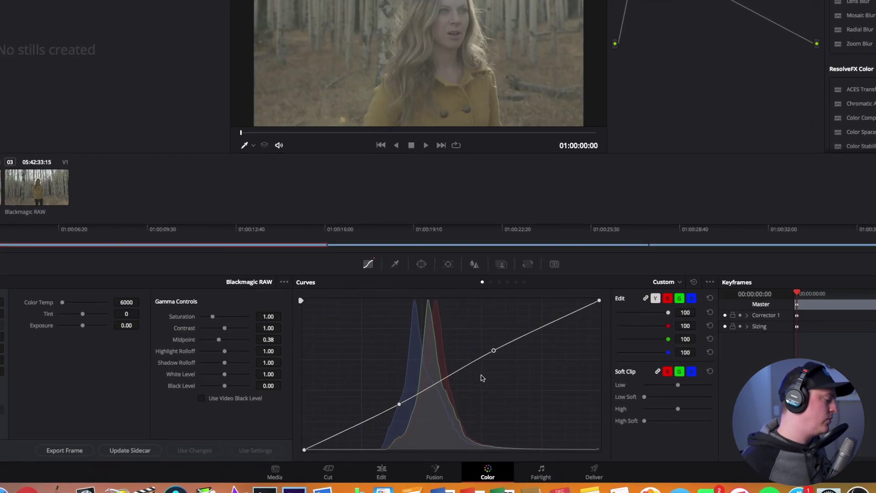
On the Deliver page, select all three clips and apply the ProRes Master preset
left_click(673, 485)
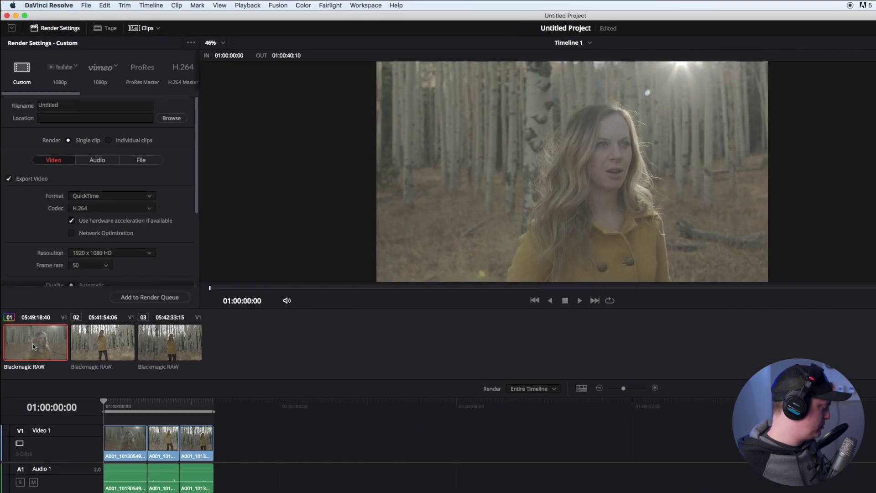
left_click(170, 340, "shift")
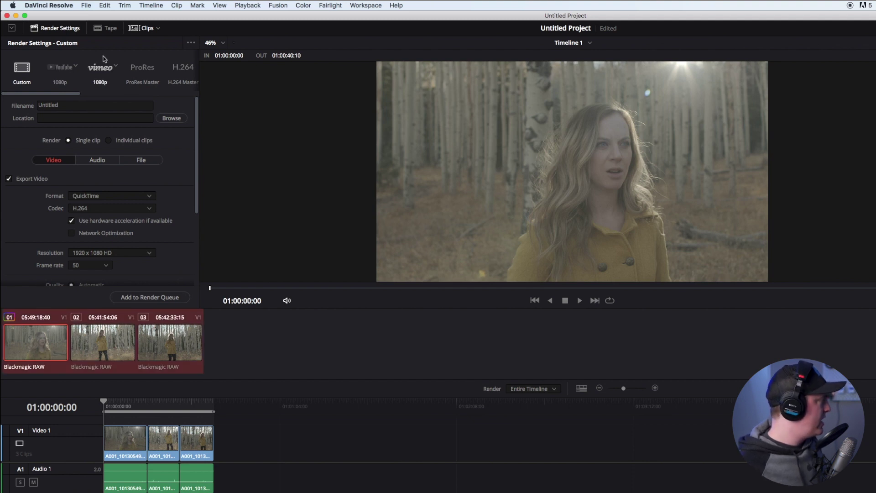
left_click(143, 73)
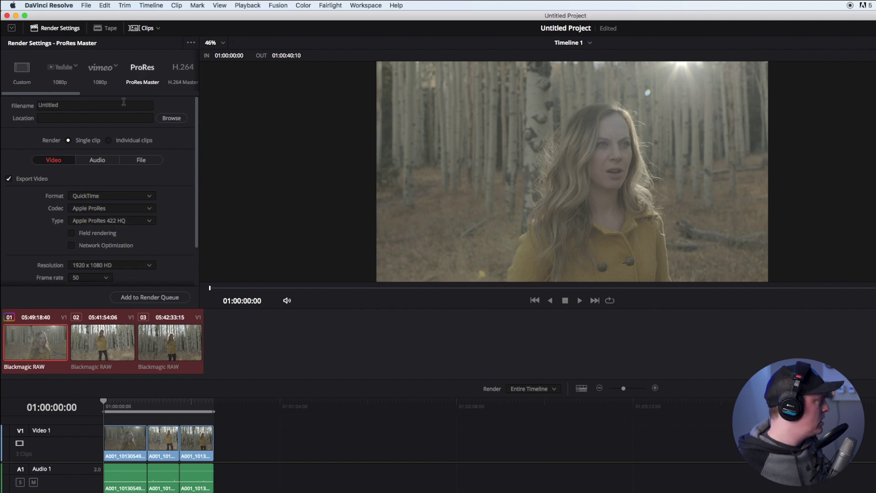
left_click(172, 119)
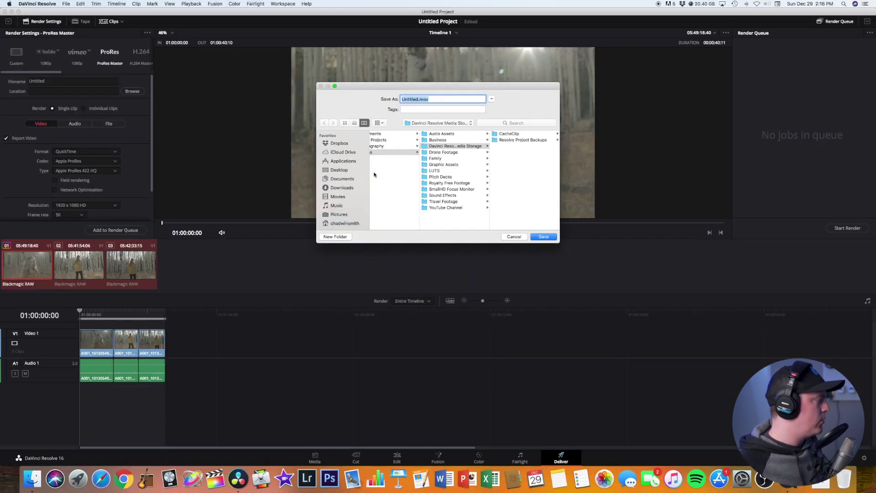
Save the render as 'prores' on the MegaTron drive
scroll(348, 188, "down", 5)
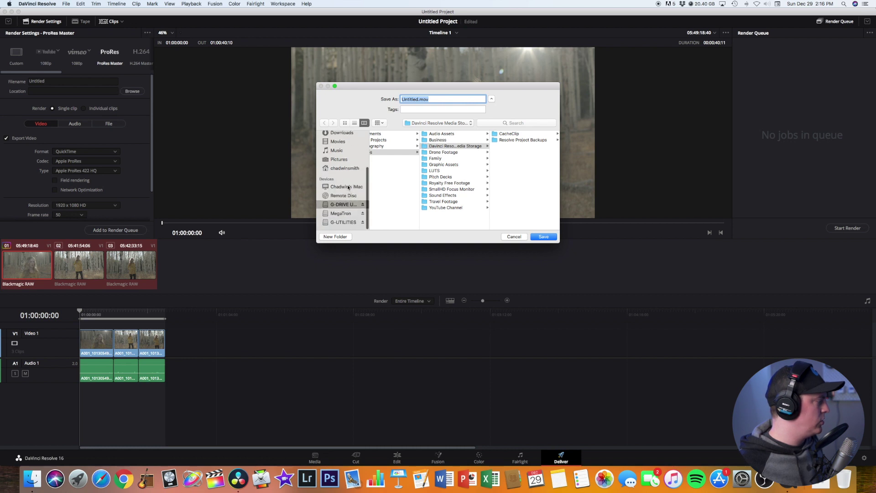
left_click(339, 217)
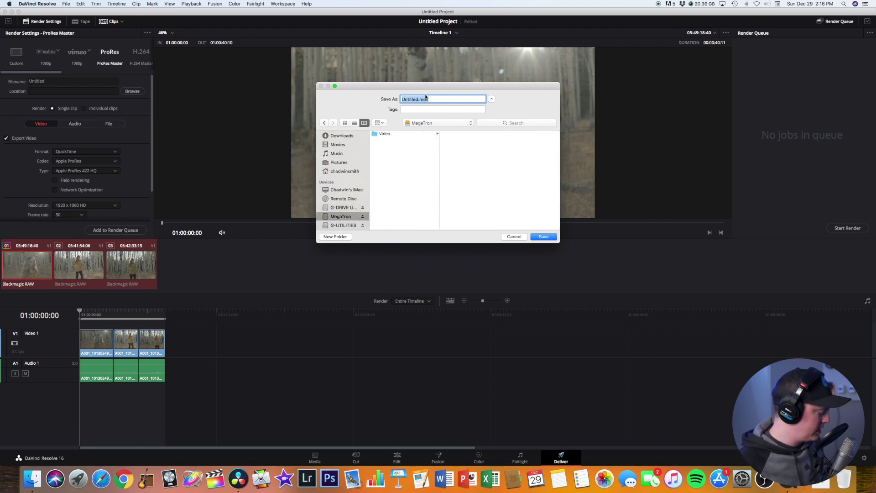
type("prores")
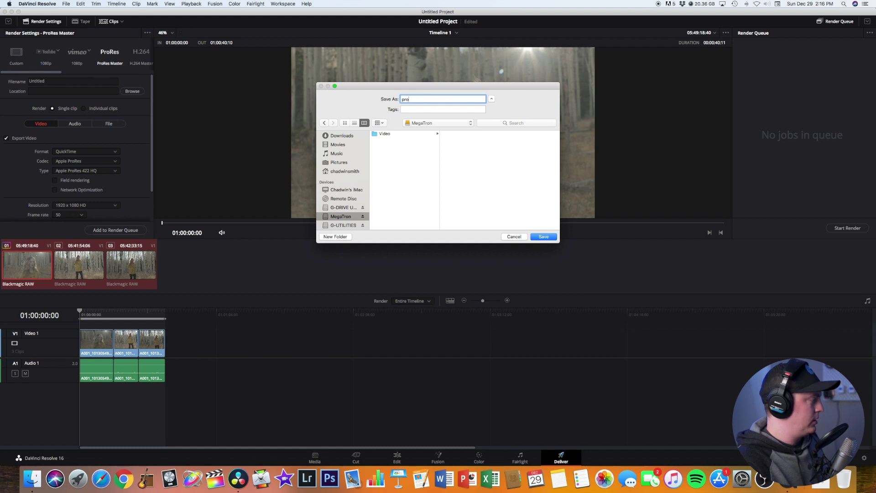
left_click(544, 237)
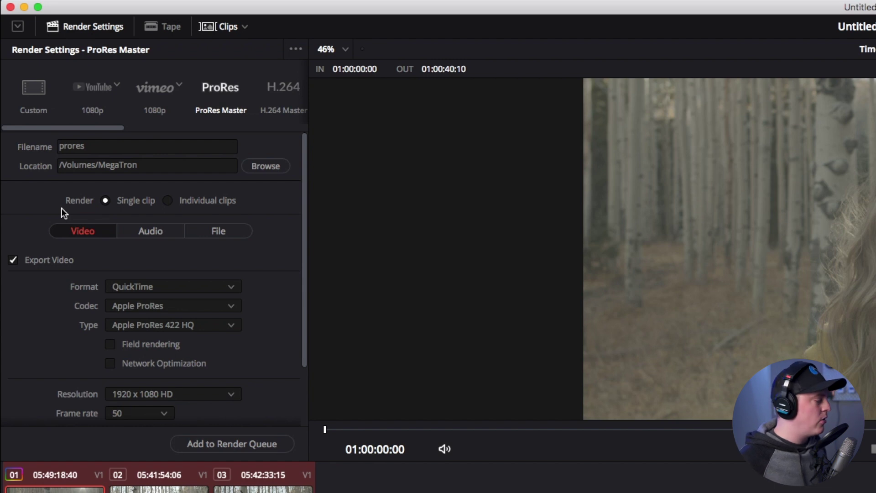
Render as individual clips with codec type Apple ProRes 422 instead of 422 HQ
left_click(169, 203)
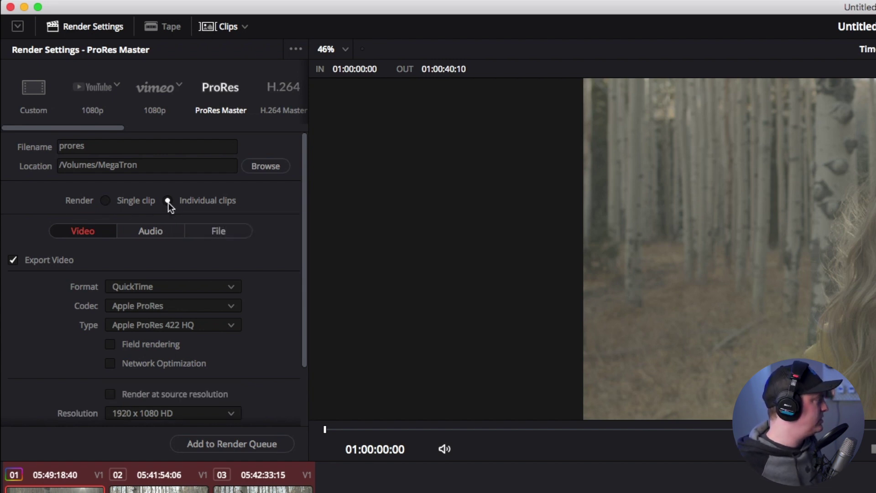
scroll(169, 203, "down", 3)
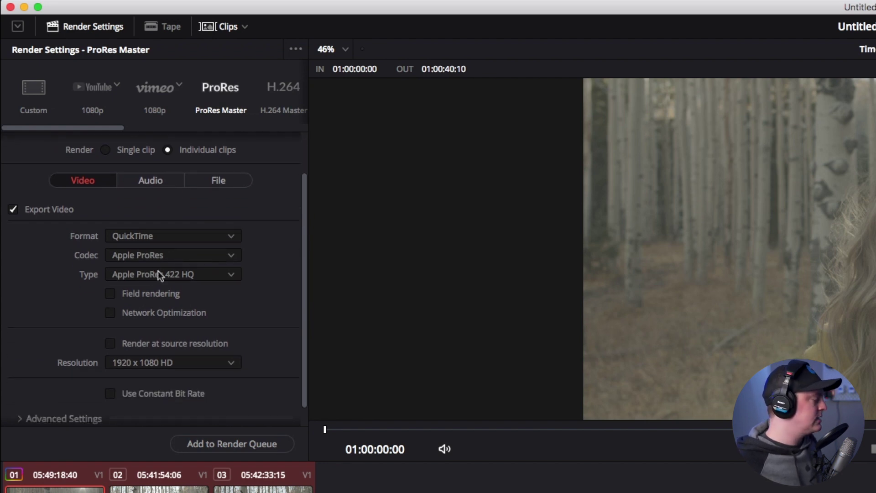
left_click(185, 274)
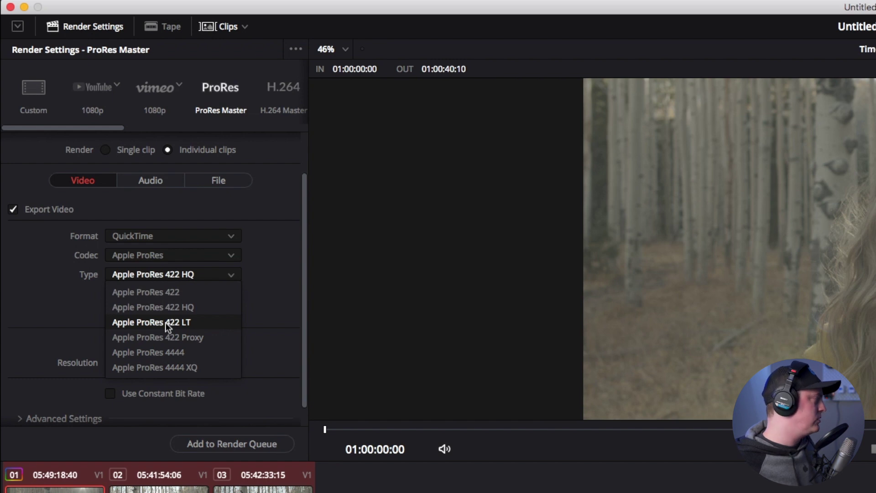
left_click(159, 295)
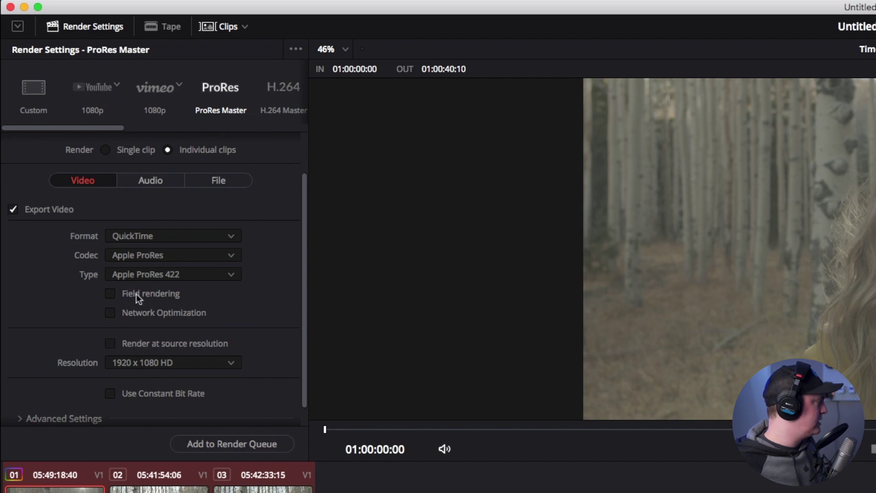
scroll(137, 297, "down", 2)
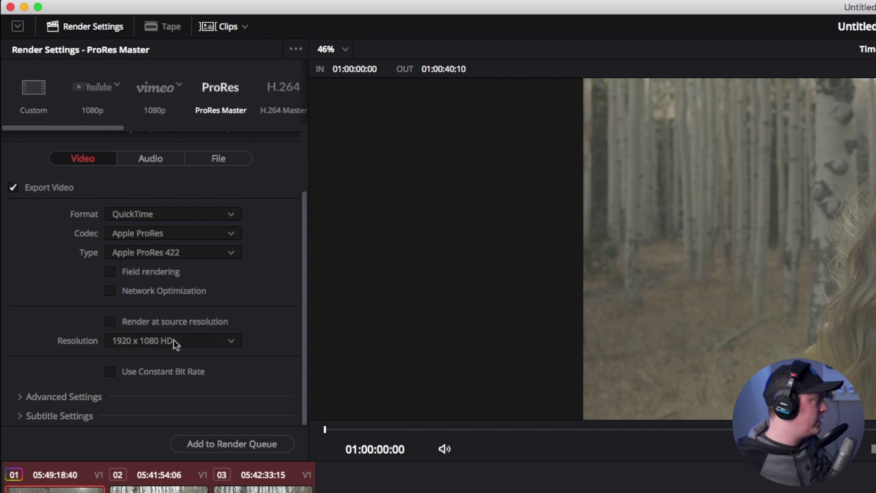
Set the render resolution to Custom with width 6144 and height 3456
left_click(185, 340)
left_click(123, 358)
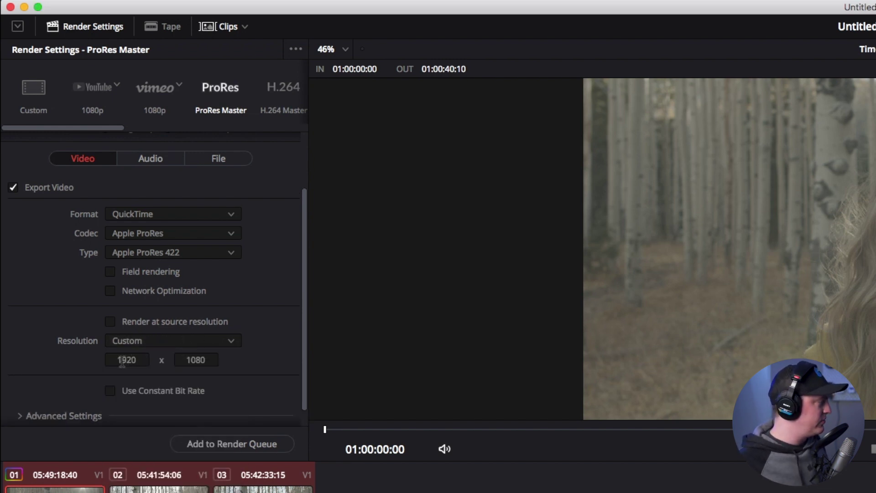
left_click(122, 360)
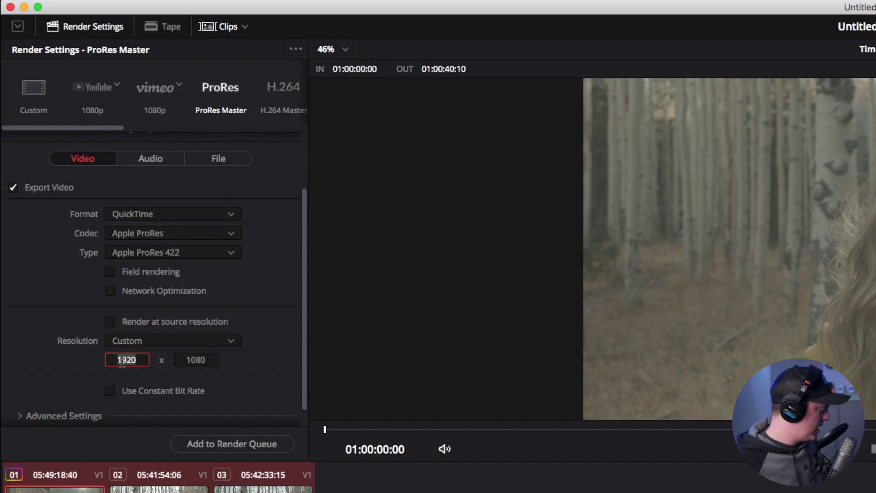
key("BackSpace")
key("BackSpace")
key("BackSpace")
key("BackSpace")
type("6144")
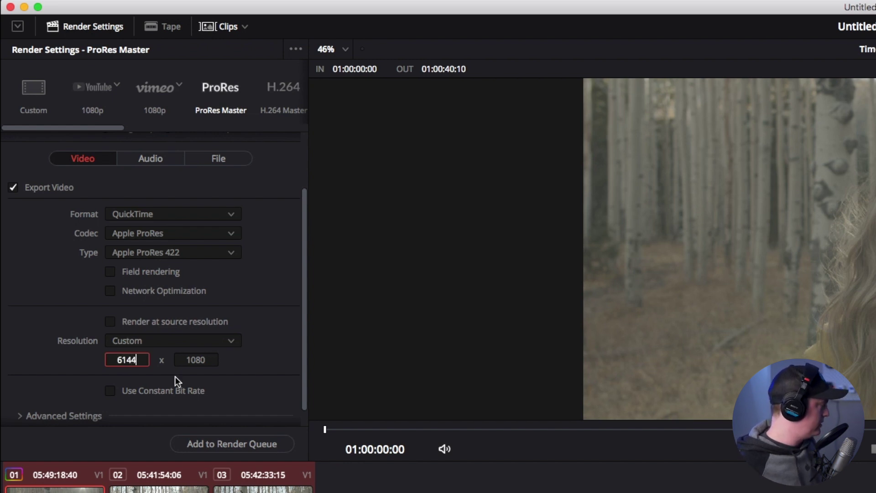
left_click(182, 361)
key("BackSpace")
key("BackSpace")
key("BackSpace")
key("BackSpace")
type("3456")
key("Return")
scroll(105, 254, "down", 1)
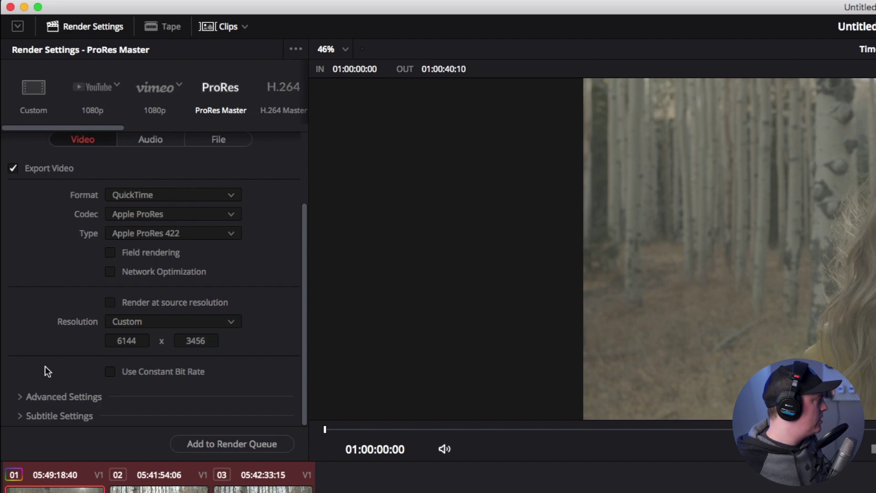
left_click(143, 143)
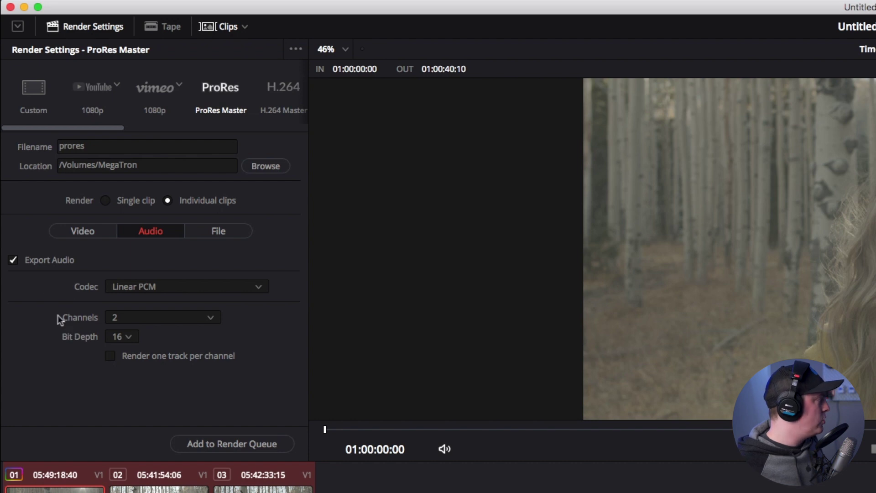
Keep Export Audio enabled and name the rendered files by each clip's Source name
left_click(14, 260)
left_click(16, 262)
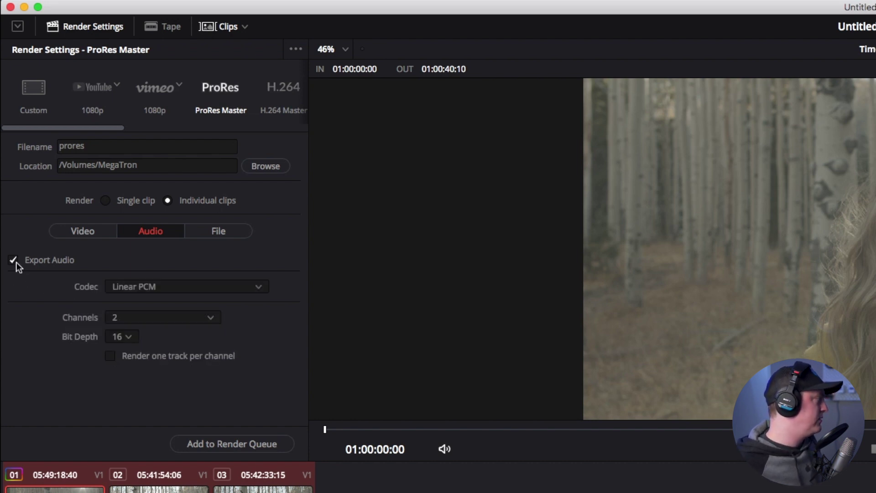
left_click(221, 231)
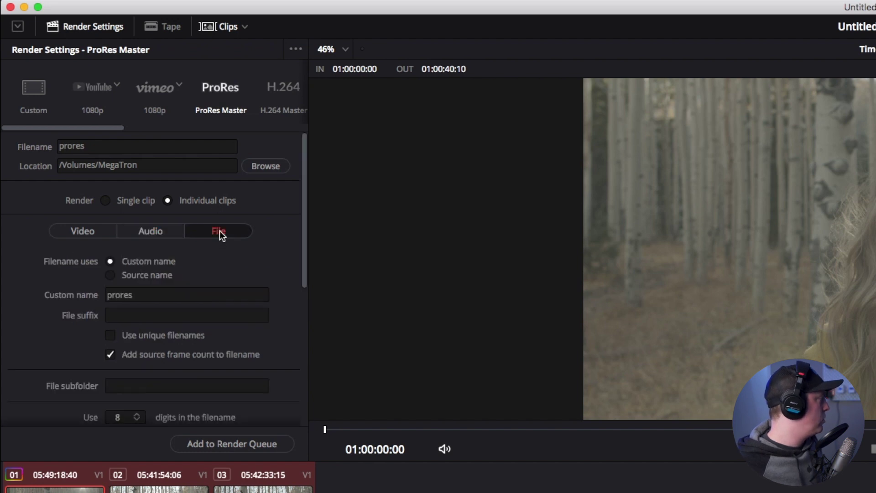
scroll(221, 258, "down", 2)
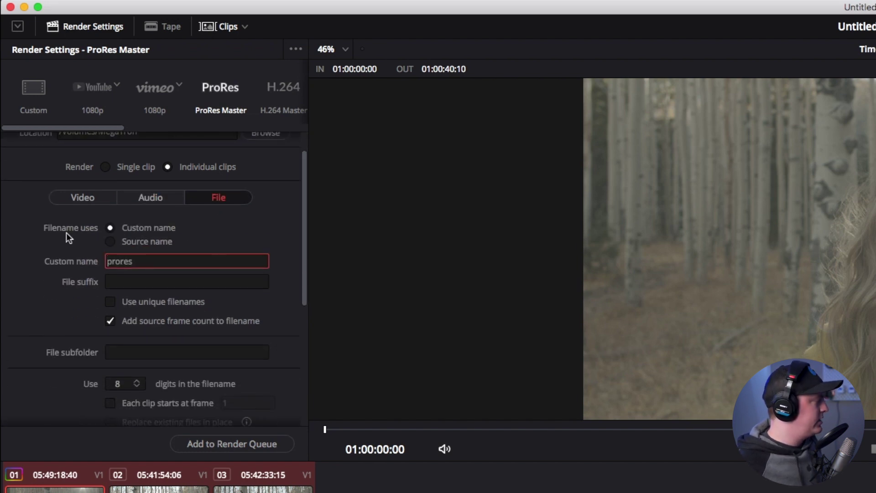
left_click(110, 242)
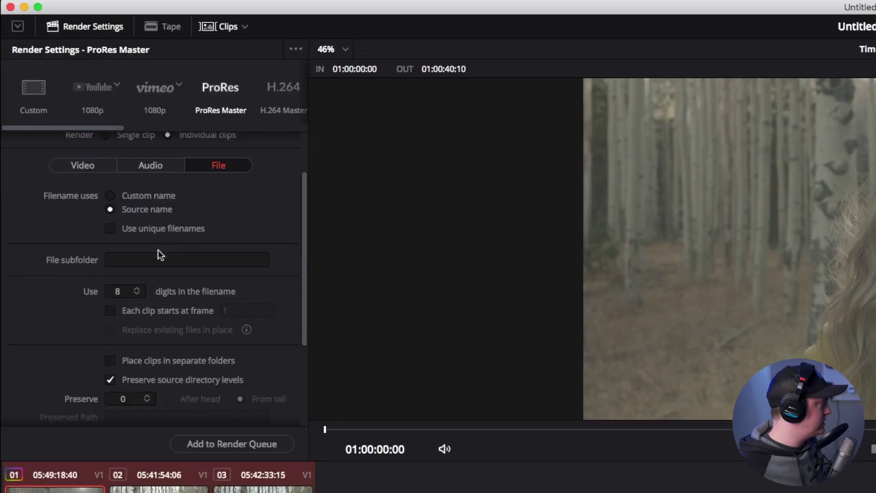
scroll(158, 250, "down", 5)
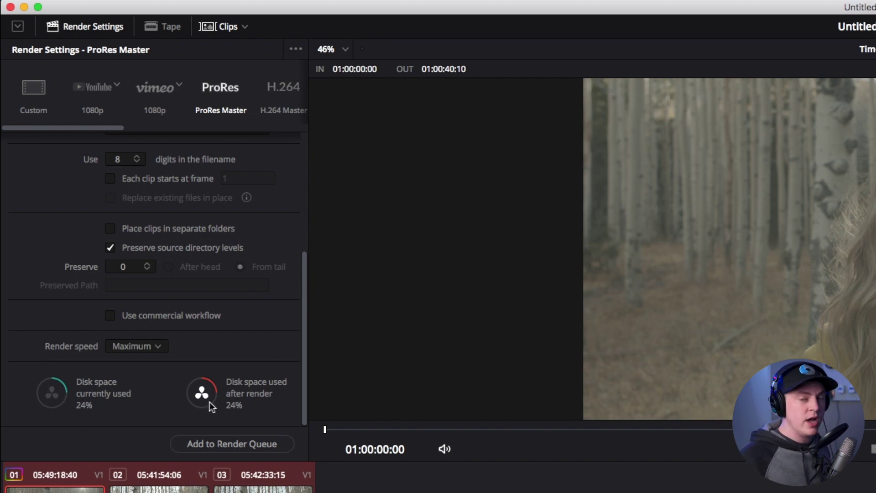
scroll(210, 402, "up", 8)
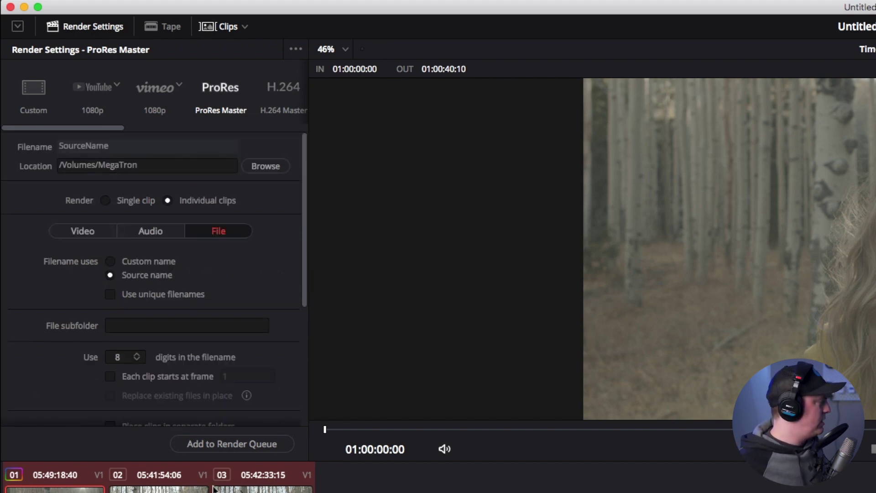
Add the three-clip ProRes job to the render queue, accepting the larger-resolution warning
left_click(215, 446)
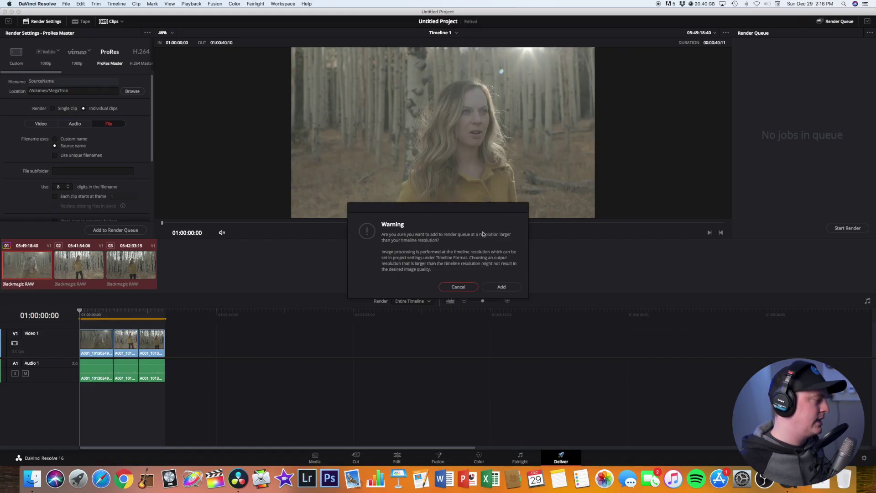
left_click(502, 287)
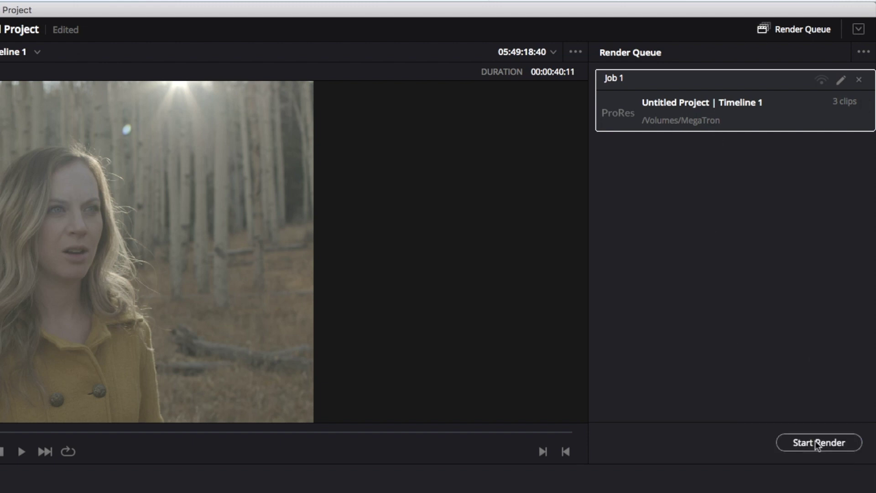
Start rendering Job 1 to separate ProRes files on the MegaTron volume
left_click(817, 445)
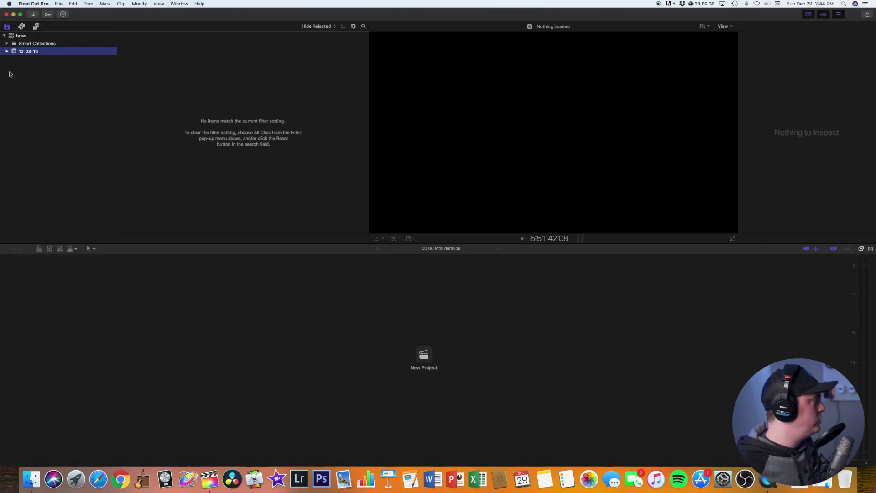
Create the 'braw' project with a Custom video format of 6144 x 3456 at 23.98p
left_click(58, 4)
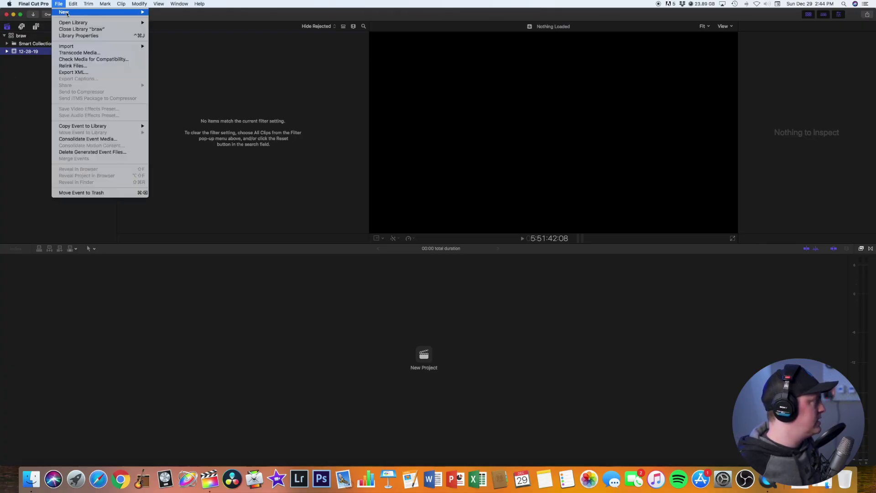
mouse_move(69, 12)
left_click(160, 14)
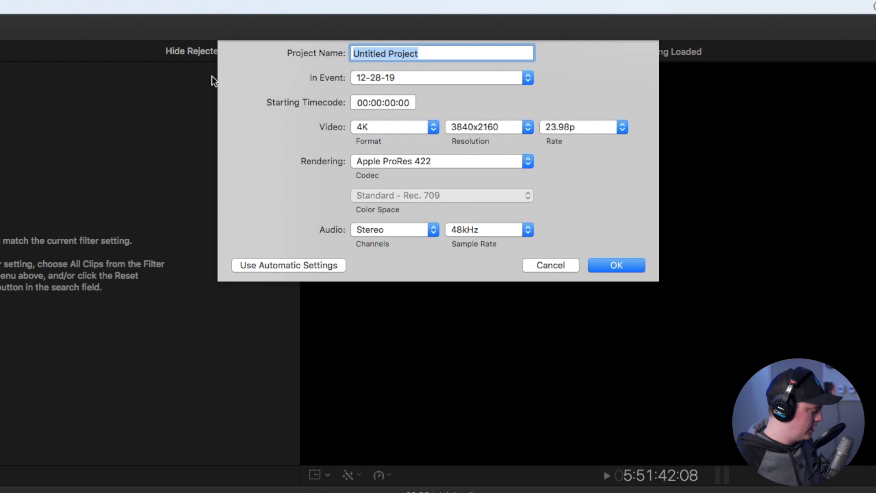
type("braw")
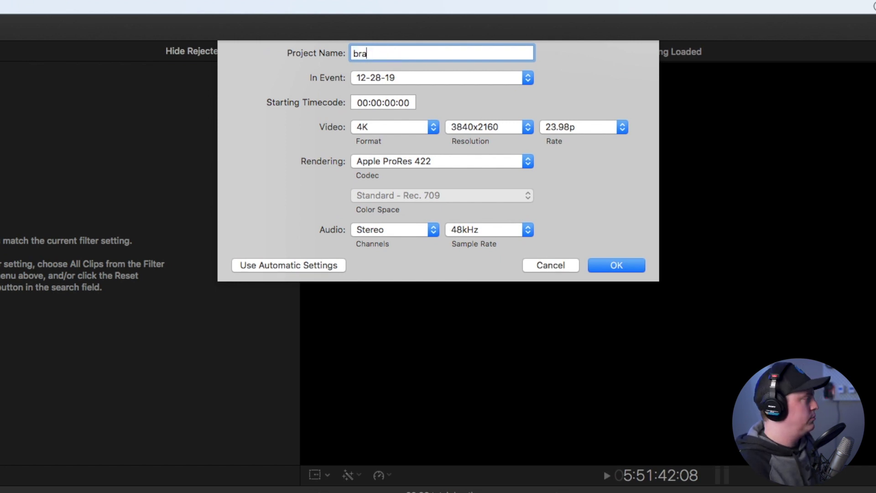
left_click(379, 129)
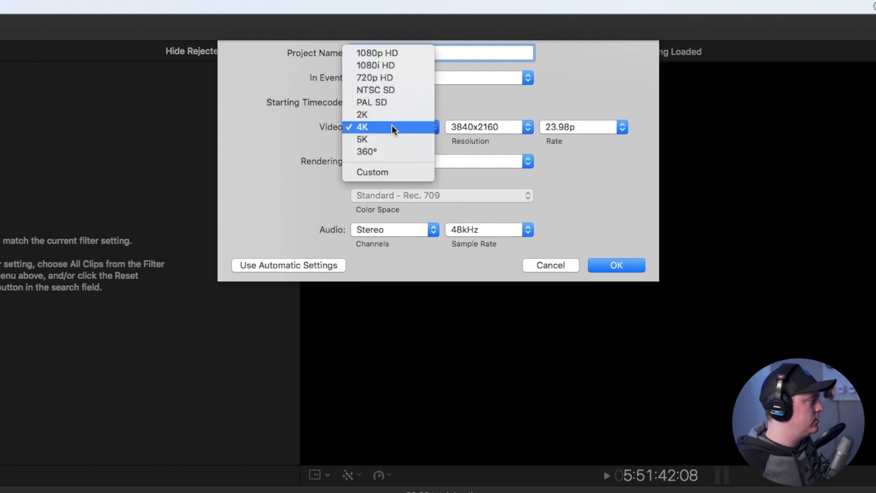
left_click(375, 171)
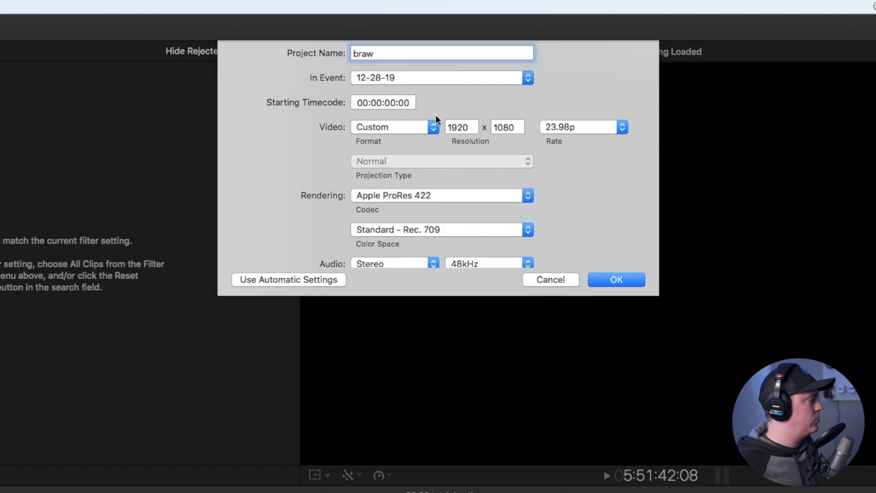
double_click(465, 126)
type("6144")
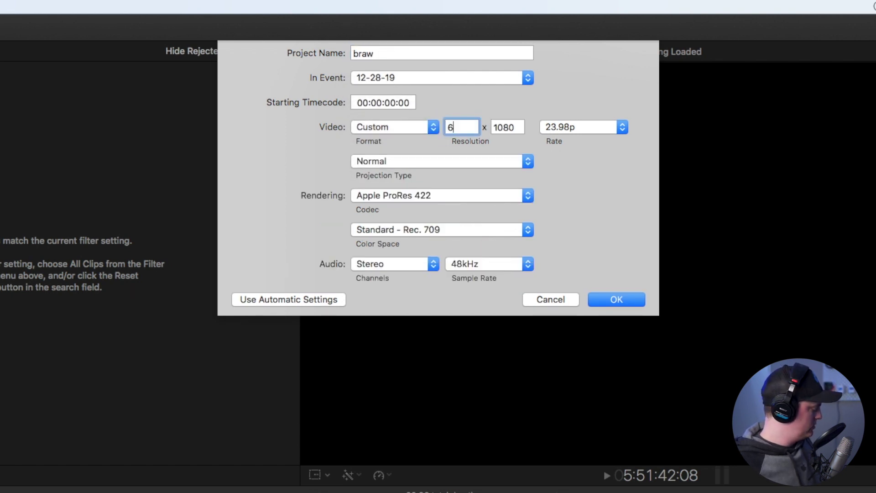
left_click(516, 129)
double_click(516, 129)
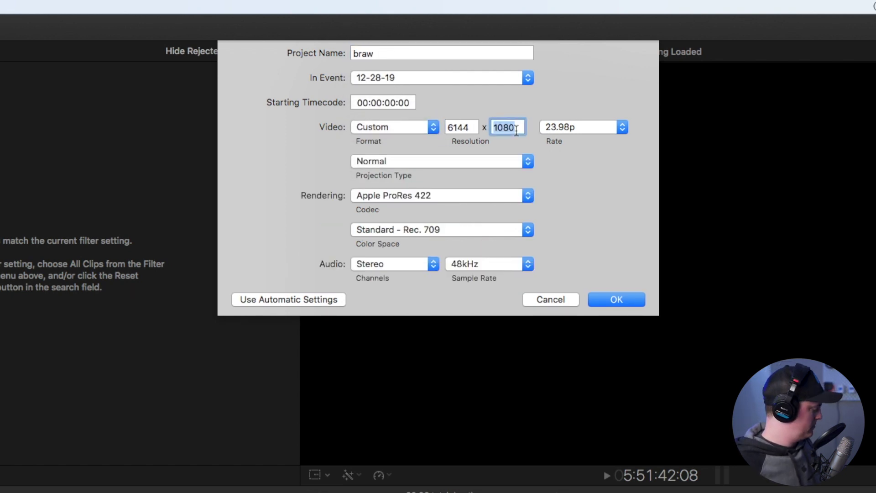
type("3456")
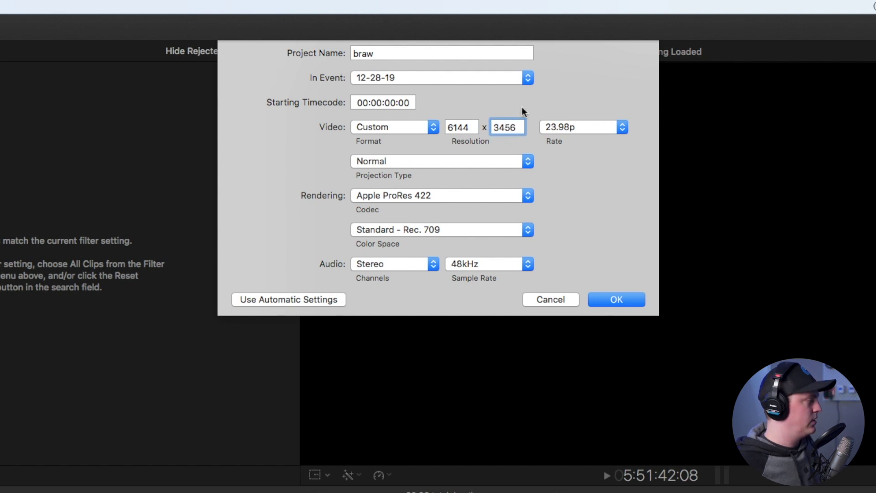
left_click(612, 301)
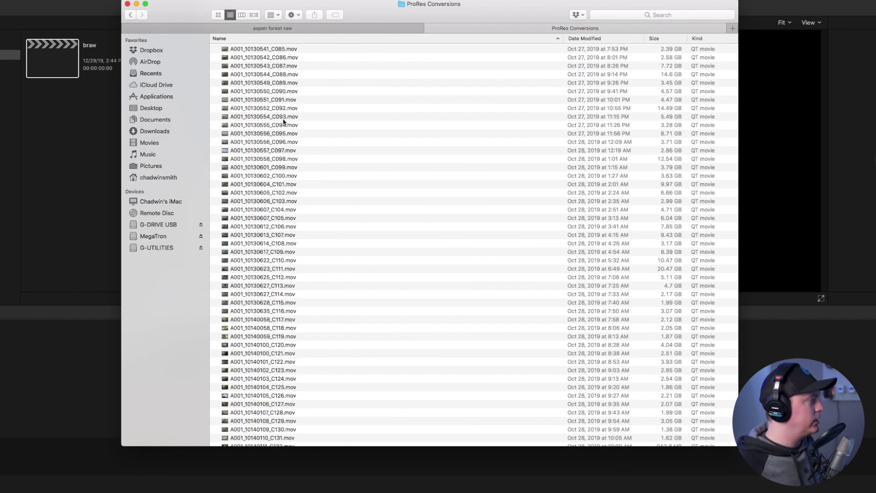
Import the C085, C086 and C087 .mov files into the browser and place them at the timeline start
left_click(263, 50)
left_click(263, 67, "shift")
left_click_drag(263, 68, 75, 147)
left_click_drag(142, 110, 18, 361)
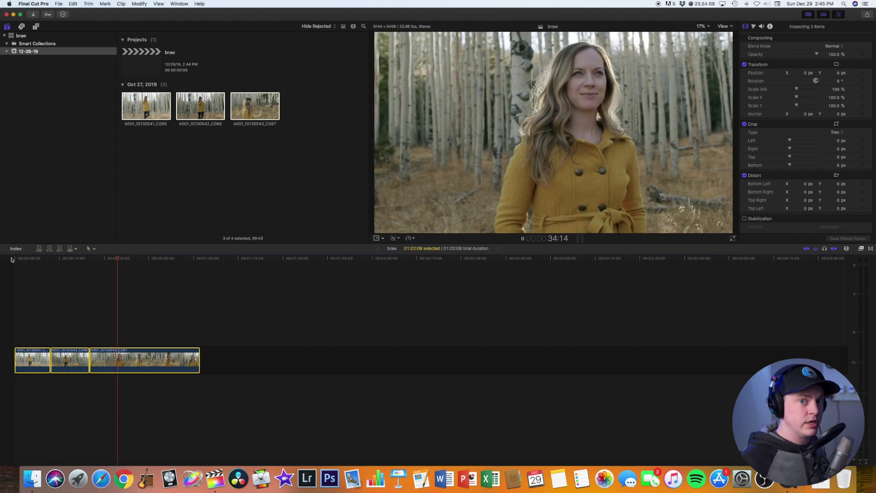
Stop playback of the 6144 x 3456 aspen forest clips partway through the braw timeline
key("space")
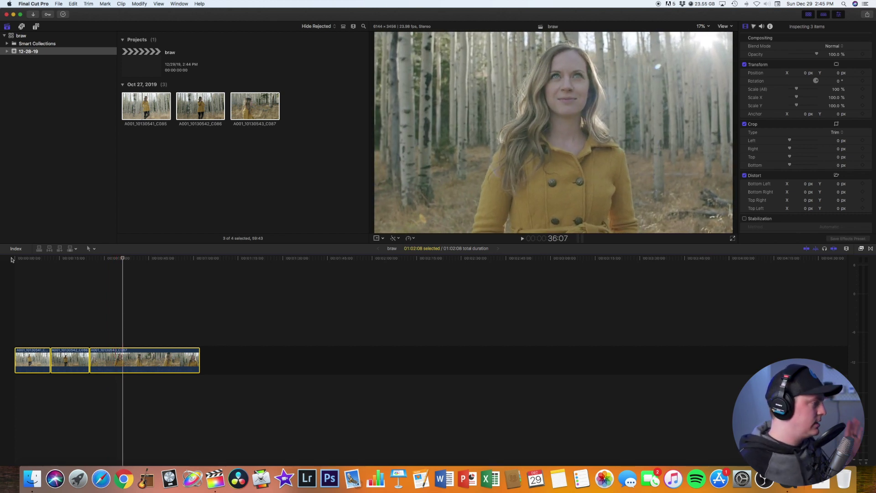